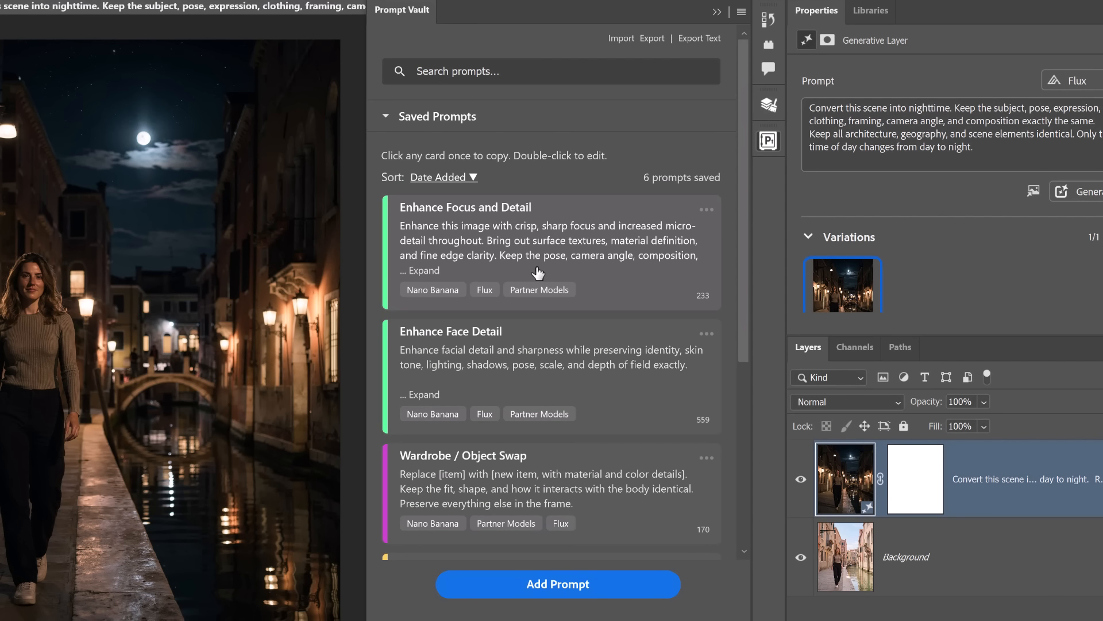
- Copy the saved Enhance Focus and Detail prompt to the clipboard
click(538, 273)
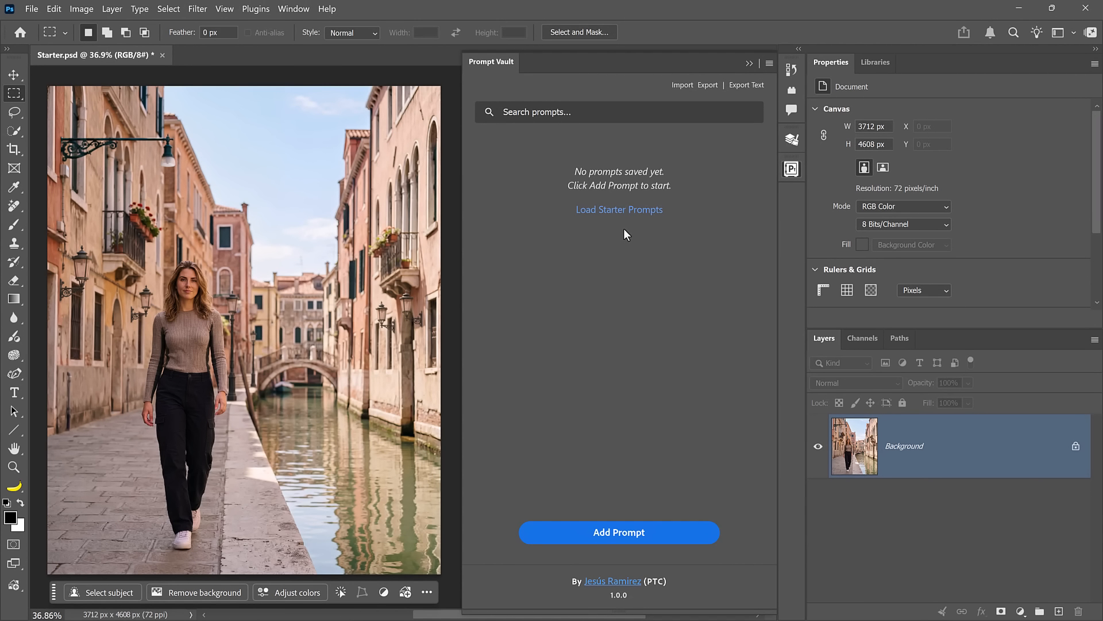
- Start a new prompt titled "Day To Night" and paste the nighttime conversion text as its prompt
click(628, 536)
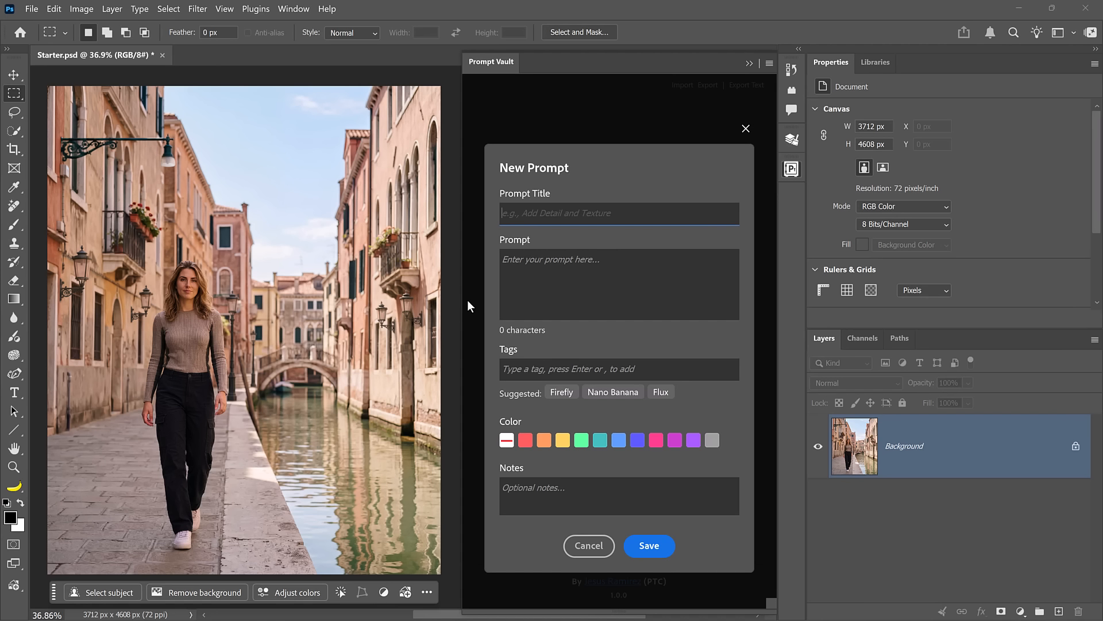
text(Day To Night)
click(514, 264)
key(ctrl+v)
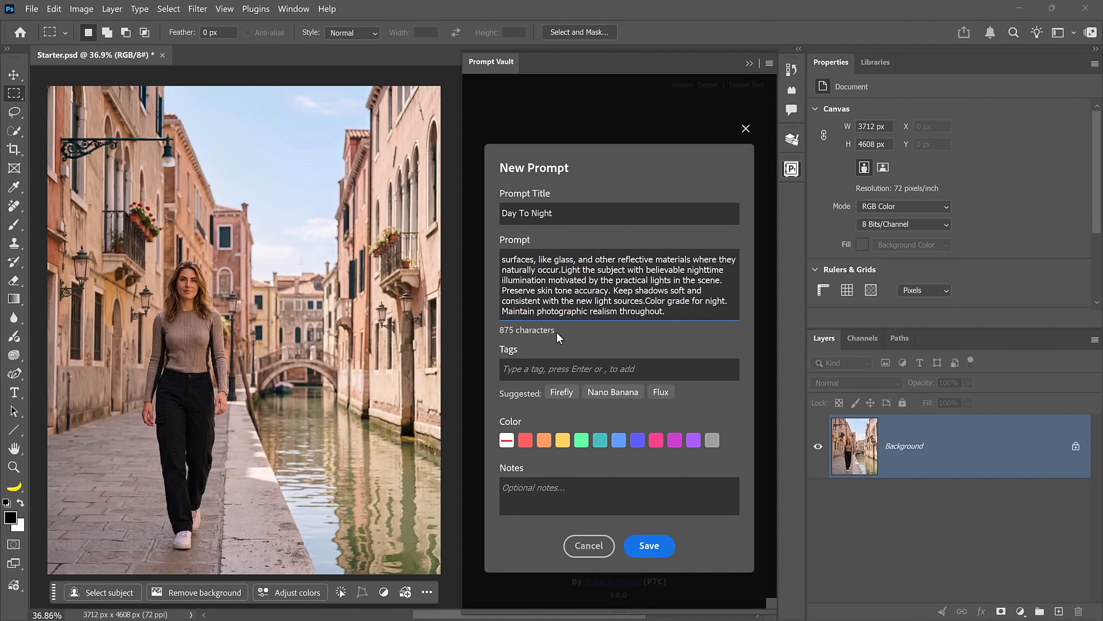
click(556, 333)
- Tag the new prompt with Nano Banana, Flux and a custom tag named Conversion
click(615, 397)
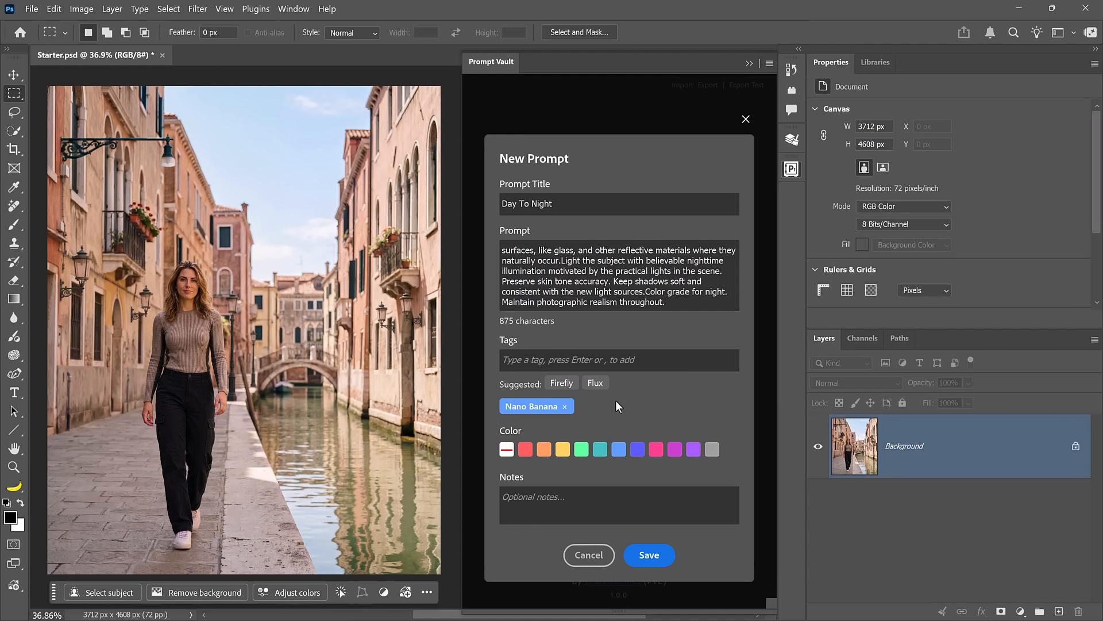
click(596, 383)
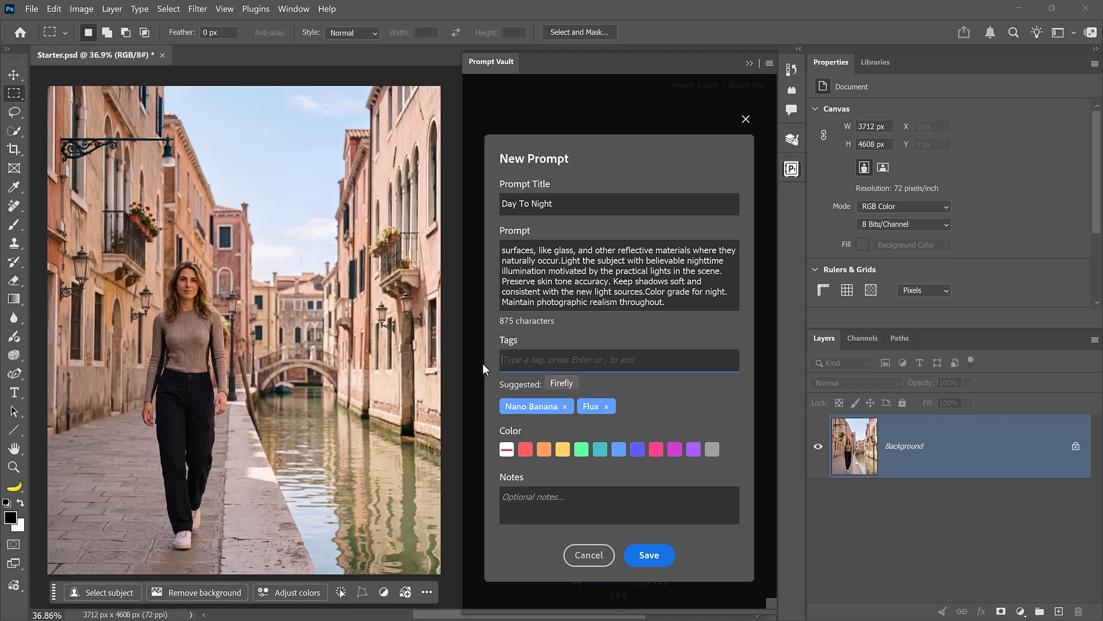
text(Conversion)
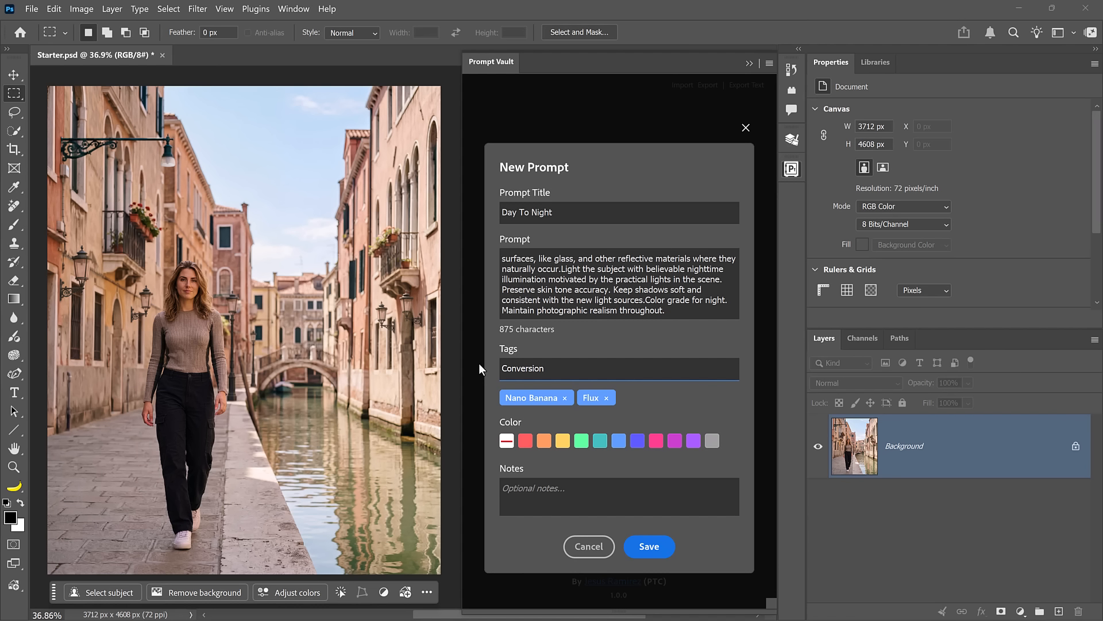
key(Return)
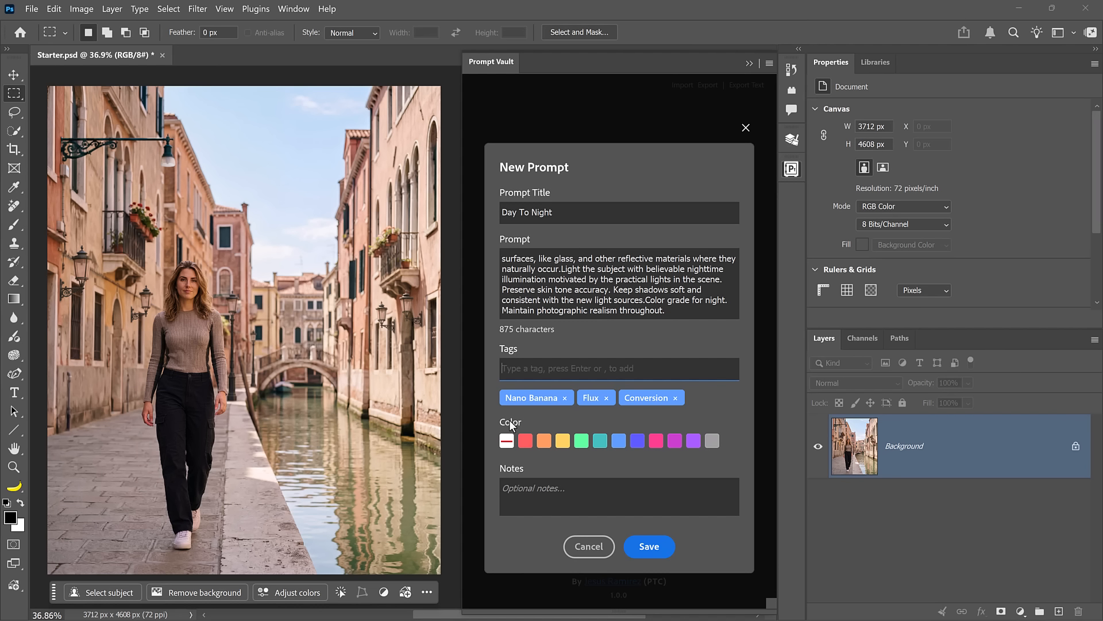
- Give the new prompt a red color label, add the note "Use with Flux Pro 2", and save it
click(526, 443)
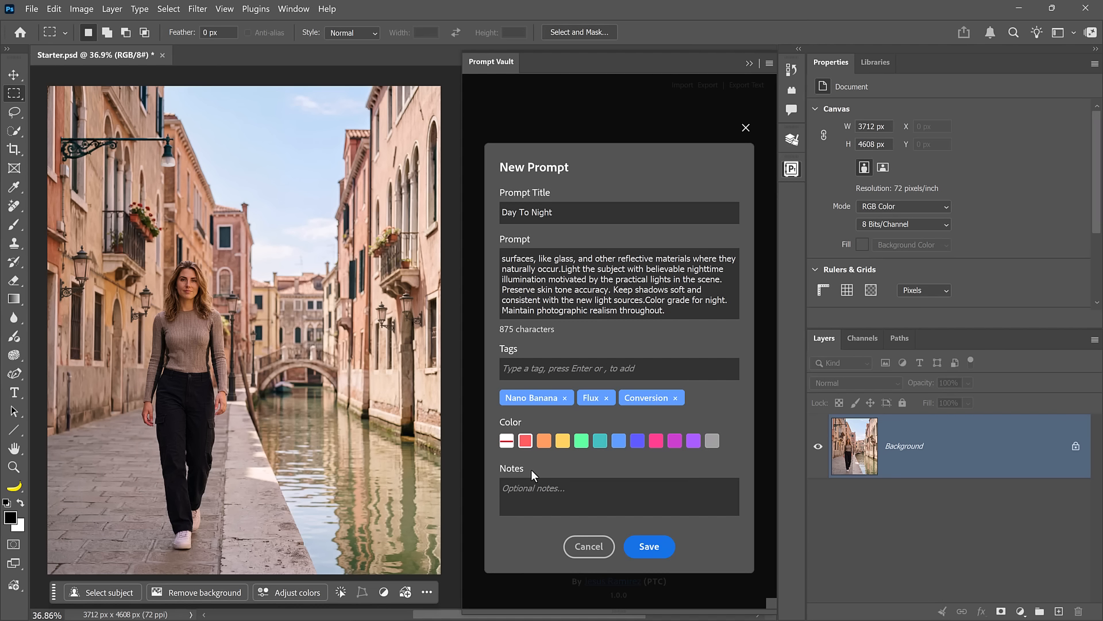
click(506, 495)
text(e with Flux 2)
click(649, 546)
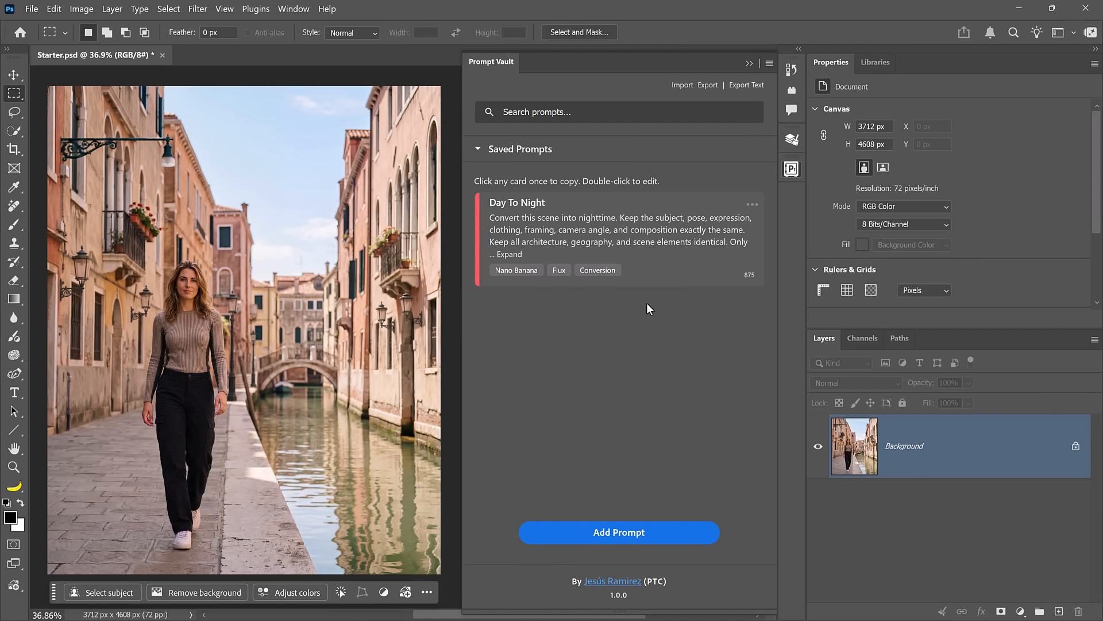
- Copy the saved Day To Night prompt to the clipboard
click(659, 234)
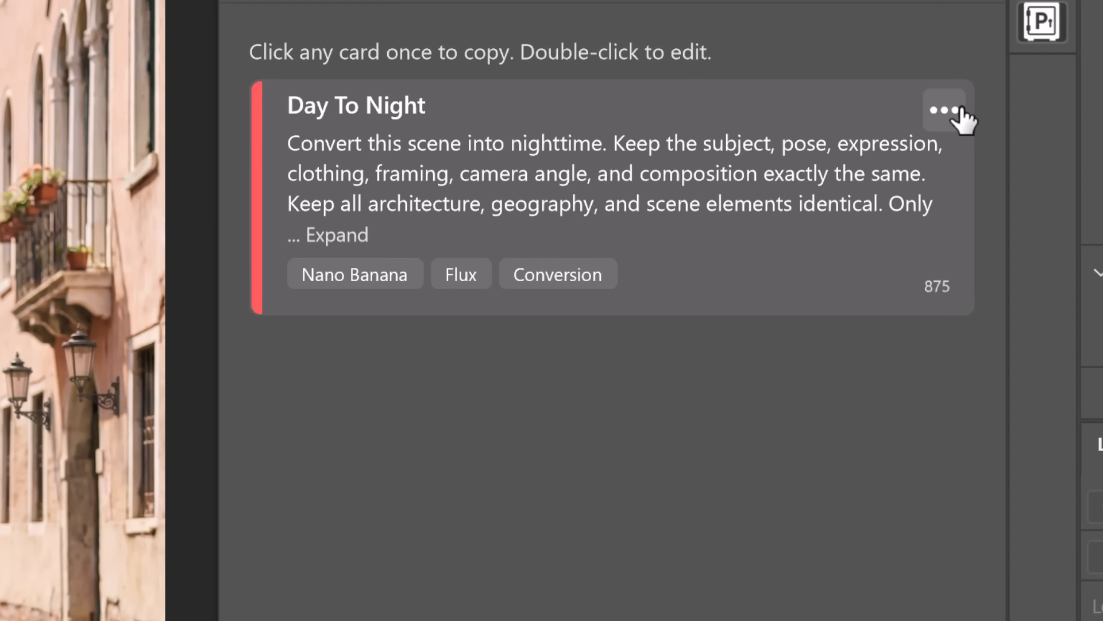
click(957, 112)
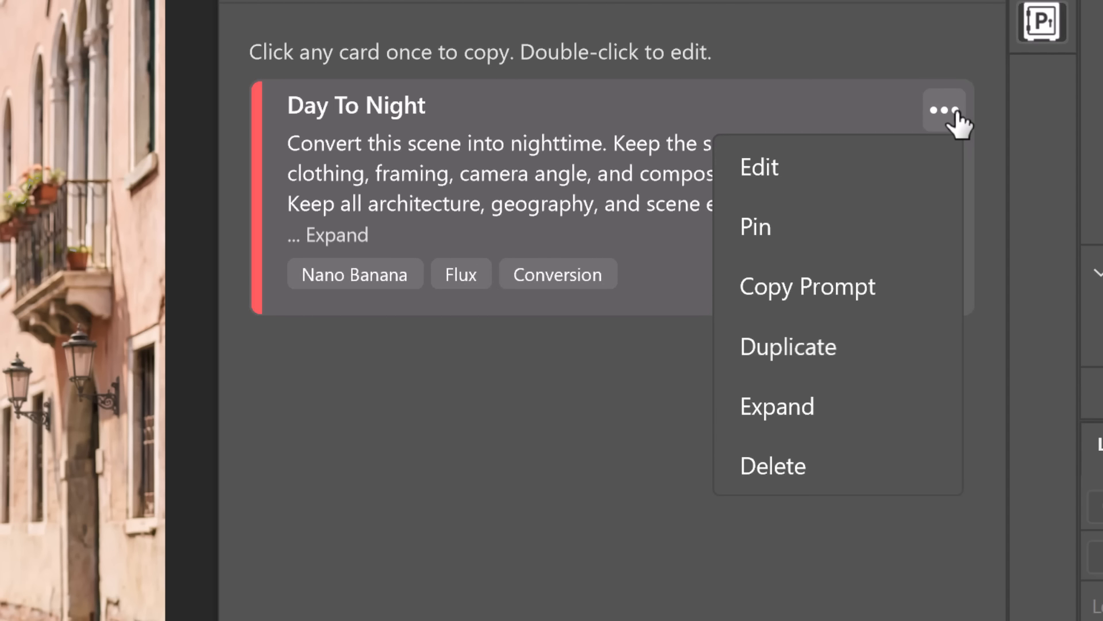
click(939, 292)
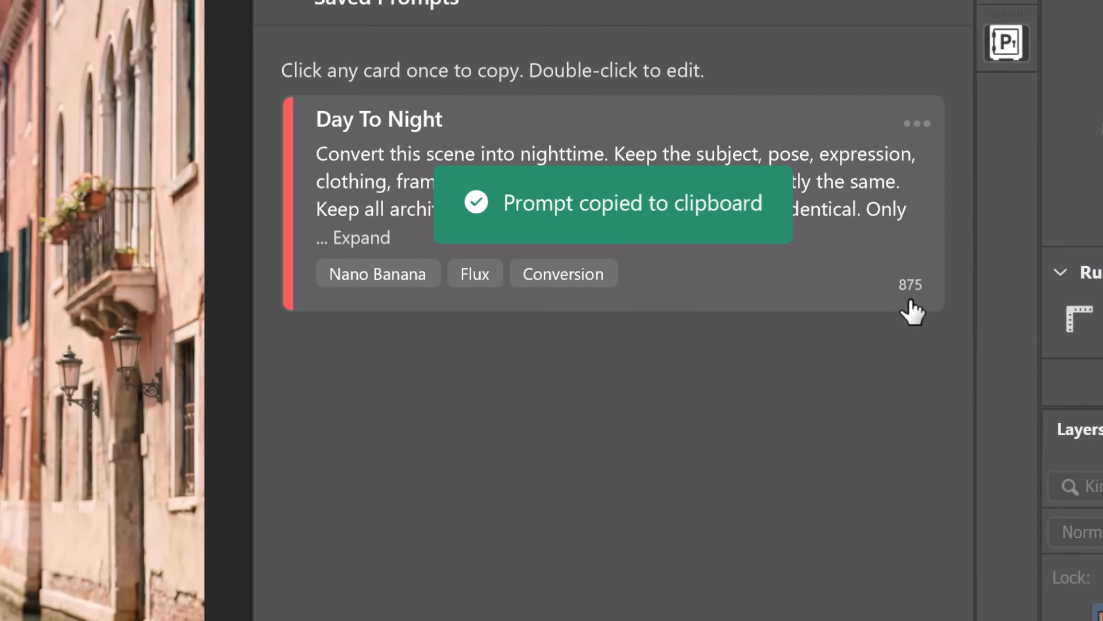
- Select the whole canvas and run a generative fill on it with the copied Day To Night prompt
key(ctrl+a)
click(106, 592)
key(ctrl+v)
click(398, 594)
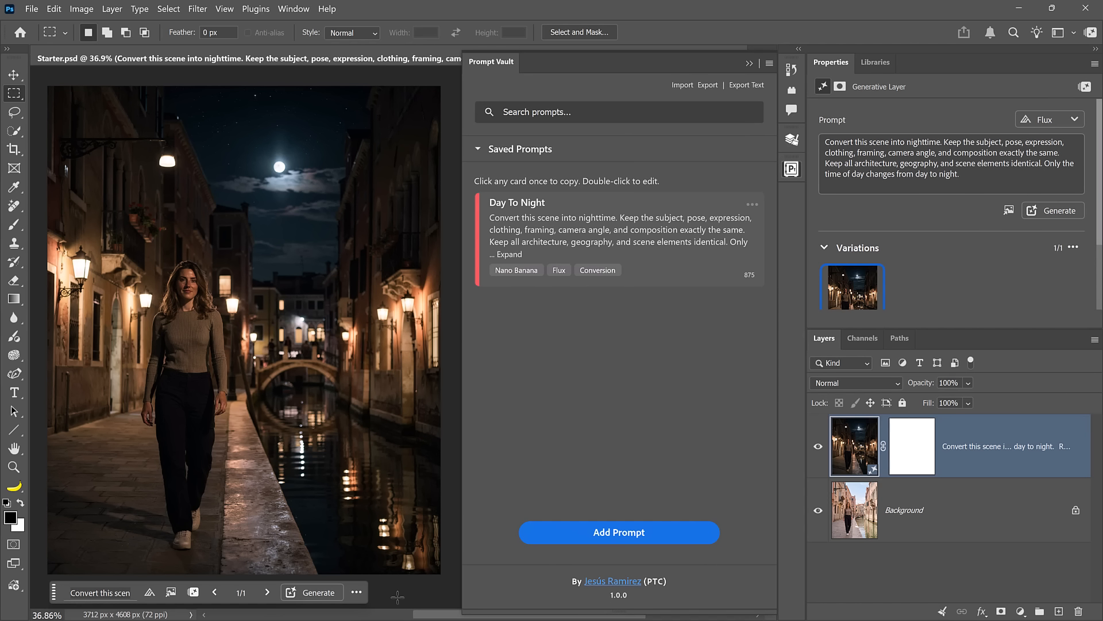
- Open the Day To Night prompt for editing and append "2" to its title
click(752, 206)
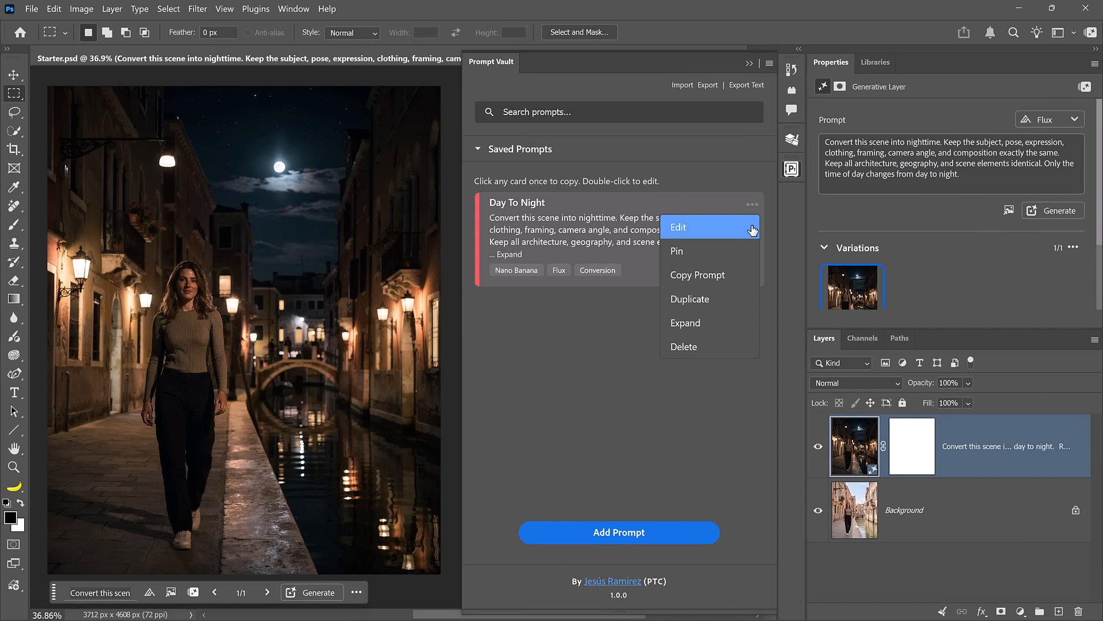
click(750, 183)
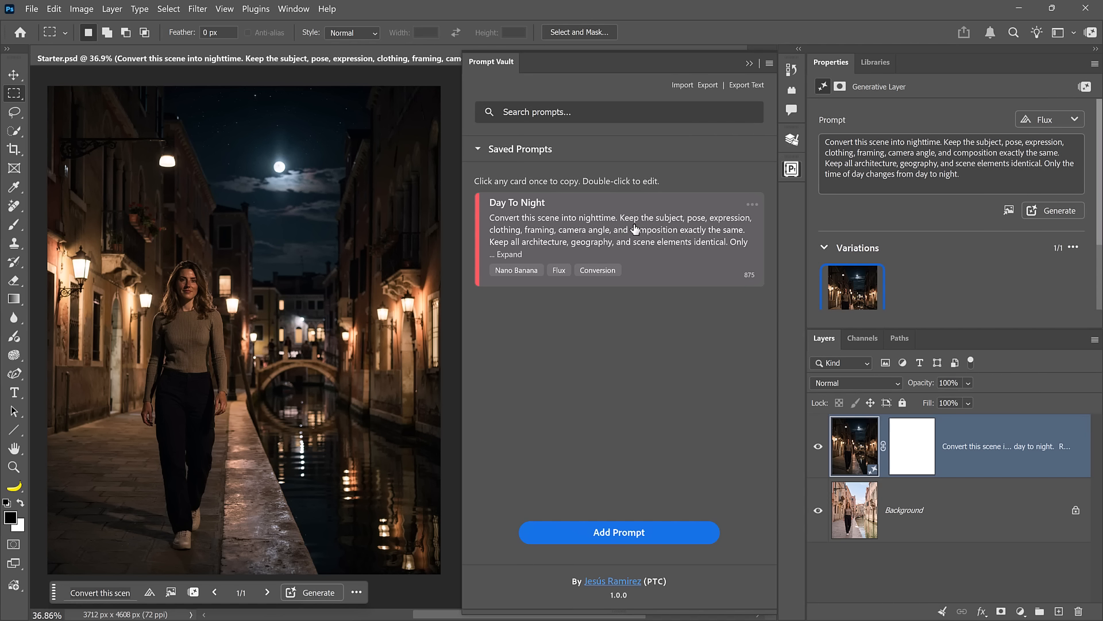
double_click(622, 238)
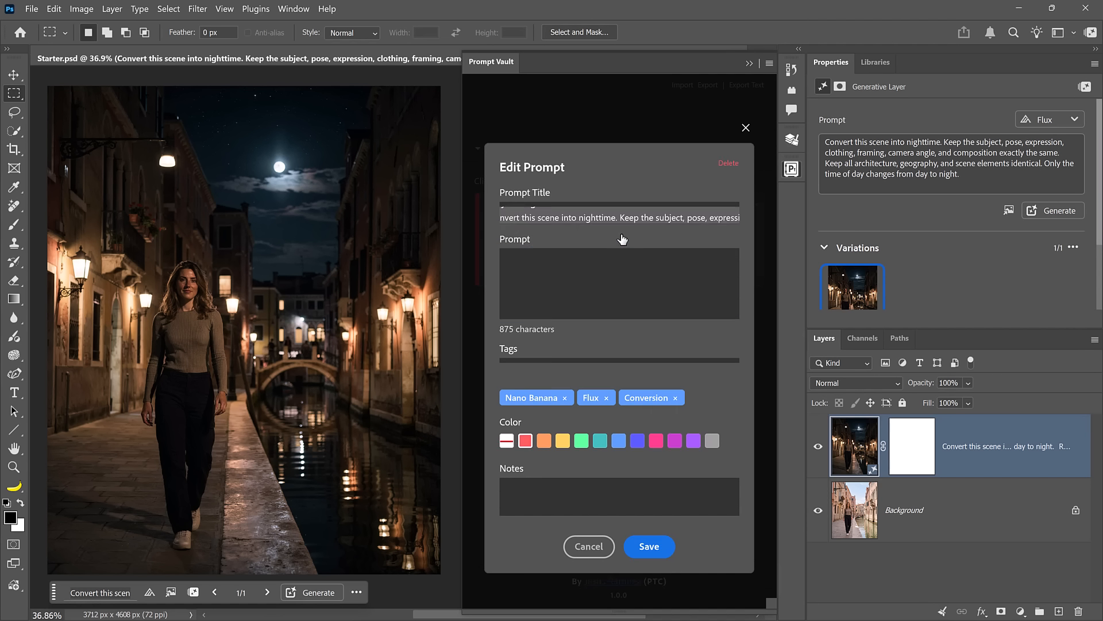
click(585, 210)
text(2)
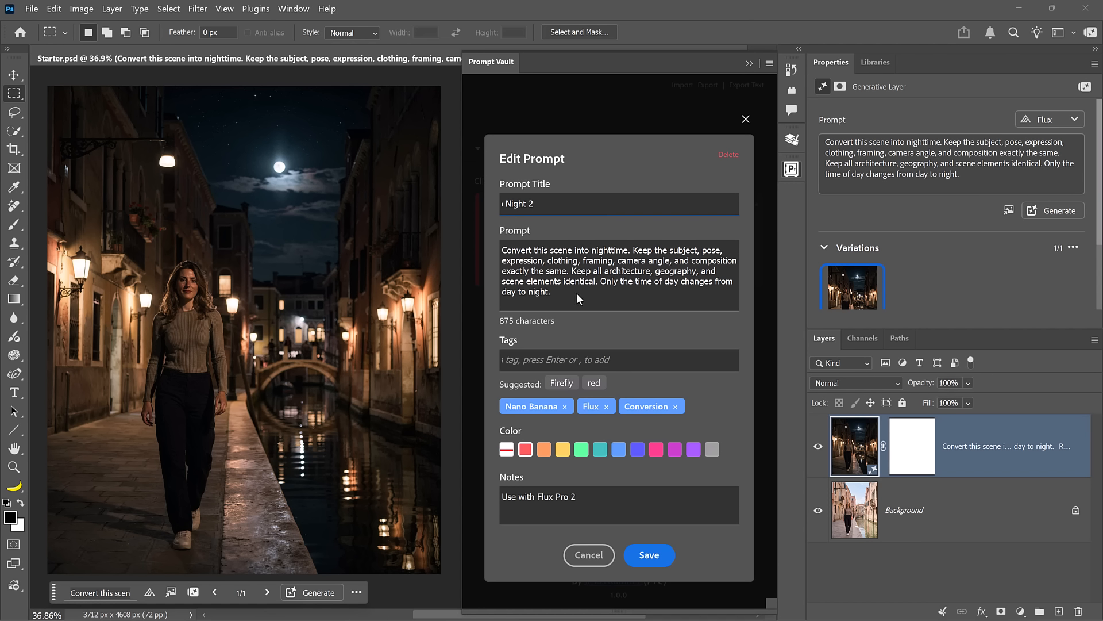
- Append "more text." to the opening paragraph of the prompt, set its color label to orange, and save
click(577, 293)
text(more text.)
click(549, 450)
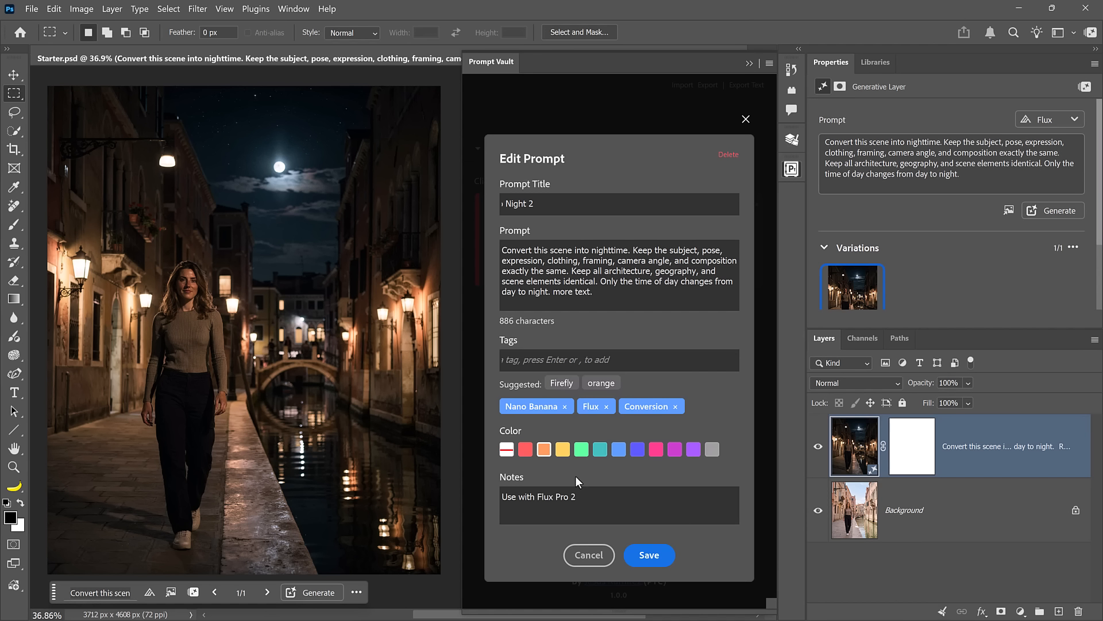
click(648, 557)
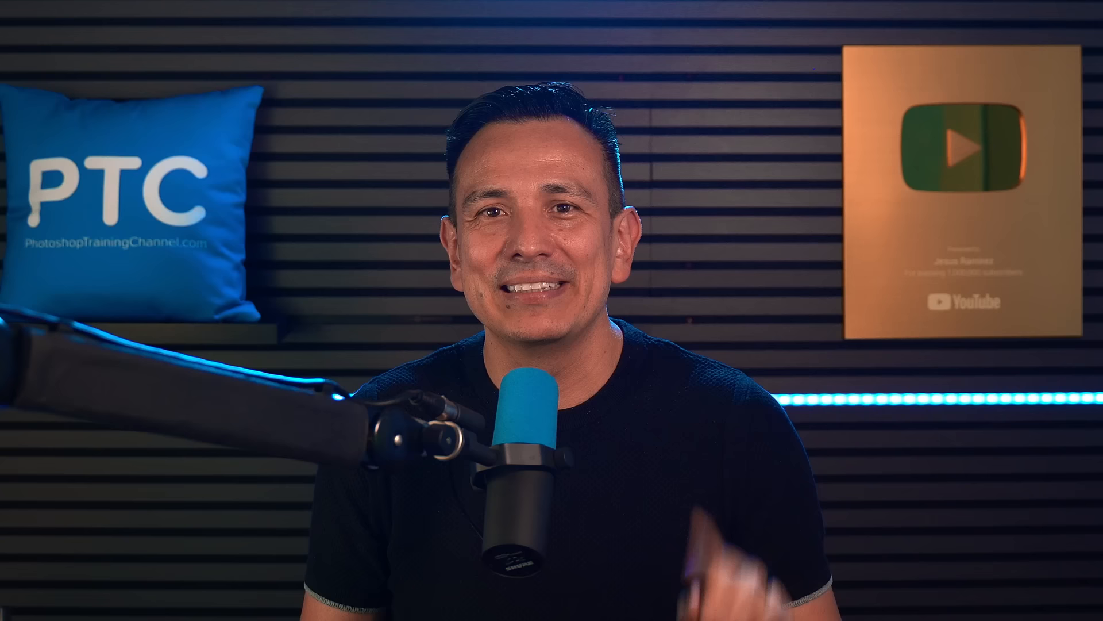
- Clear the version history of the Day To Night prompt and close its editor without saving
double_click(660, 238)
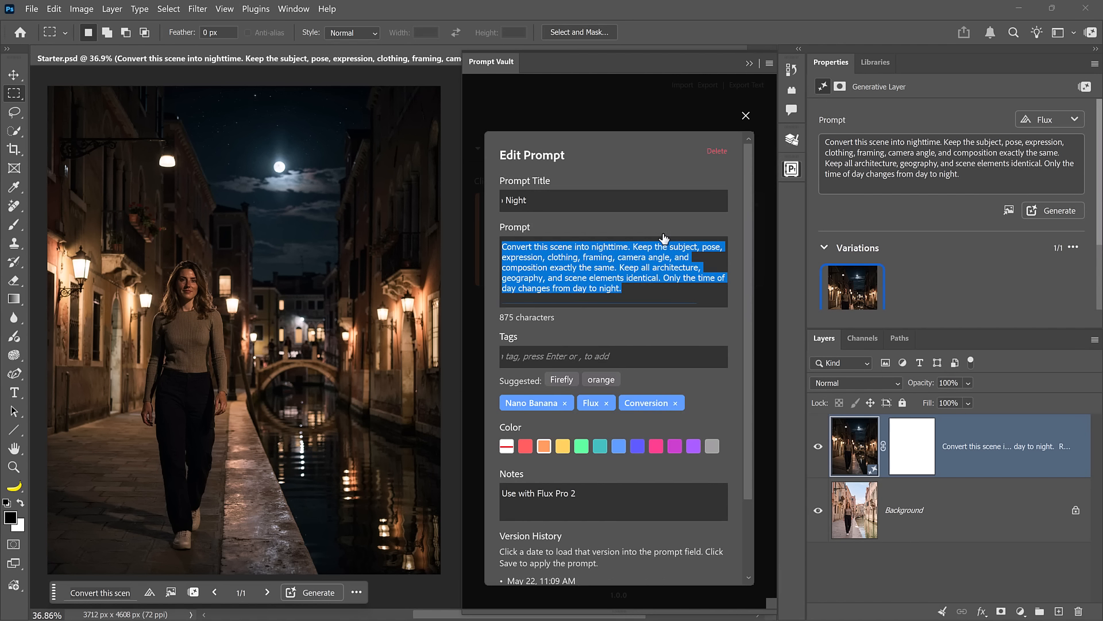
scroll(655, 385, down, 3)
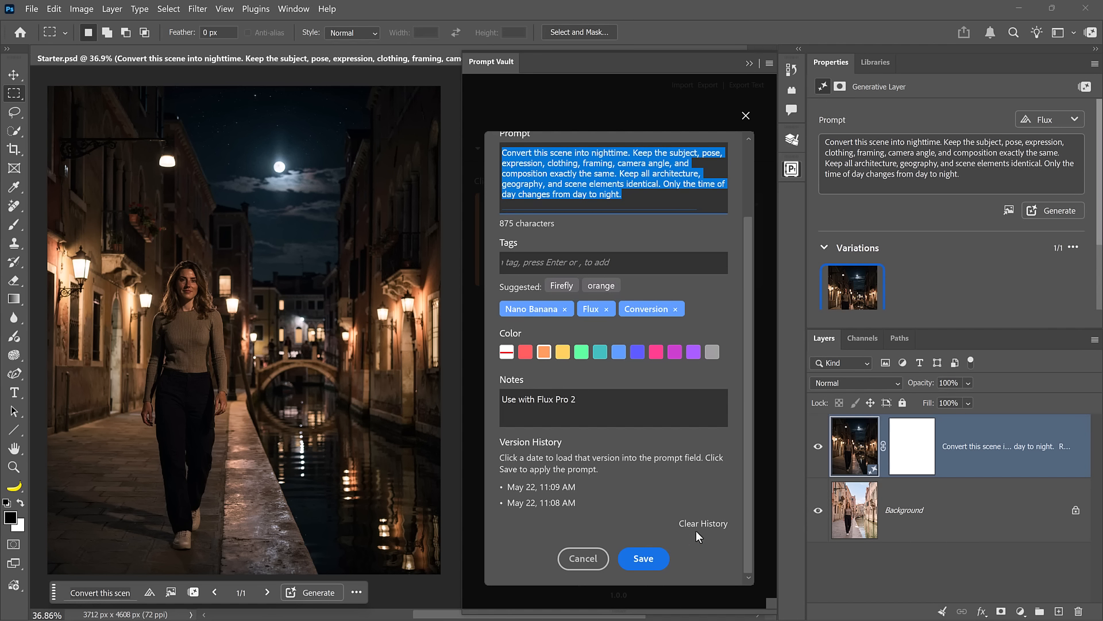
click(713, 530)
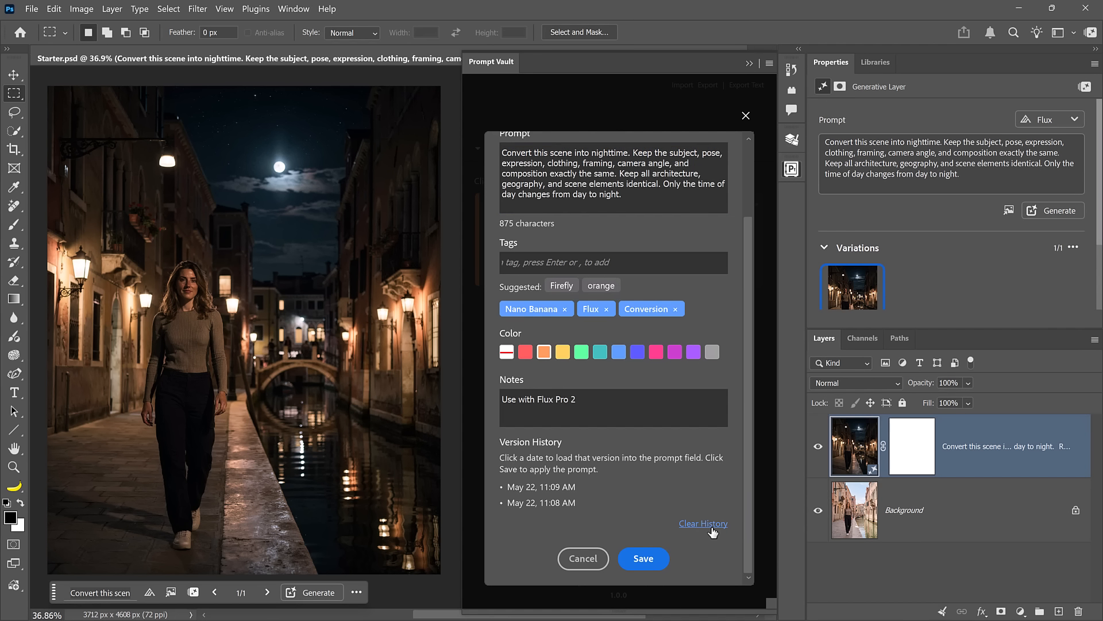
click(712, 528)
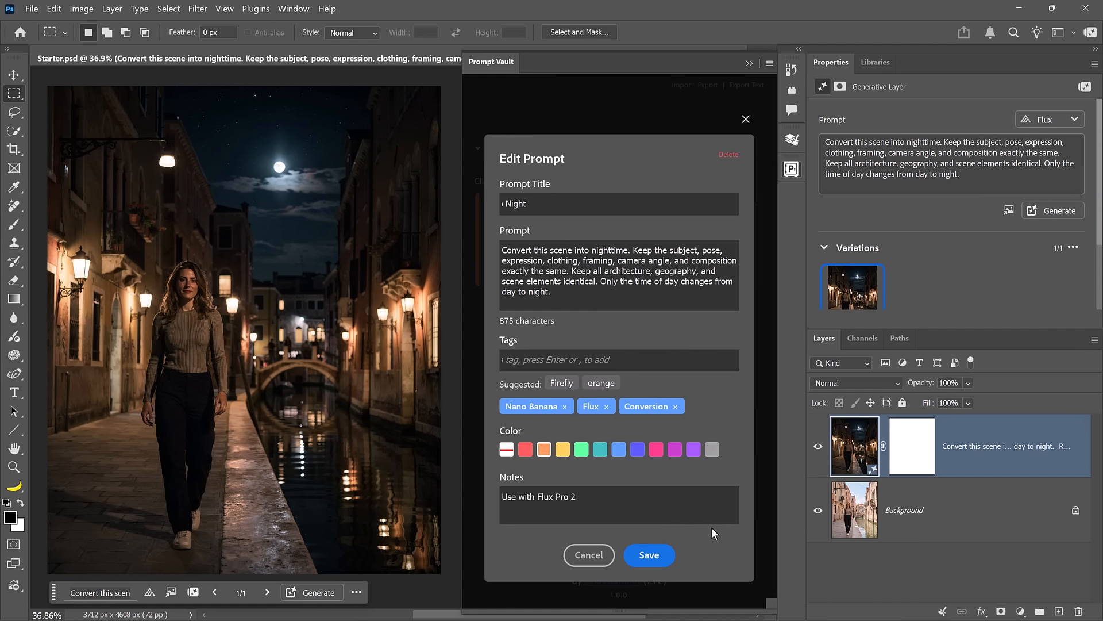
click(595, 554)
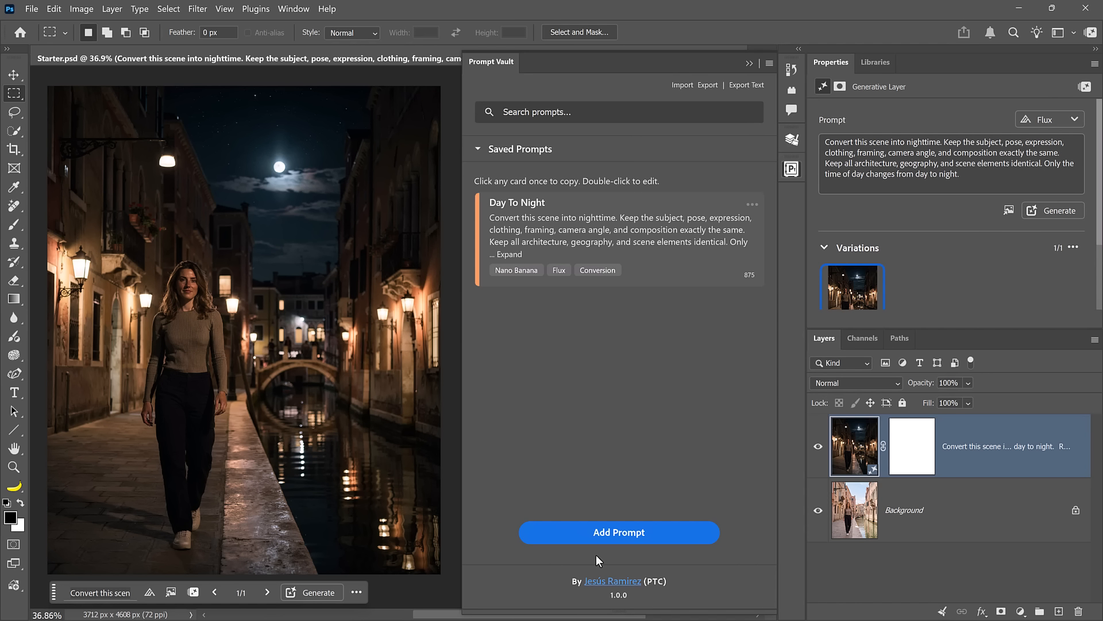
- Duplicate the Day To Night prompt and append "3" to the copy's title
click(752, 205)
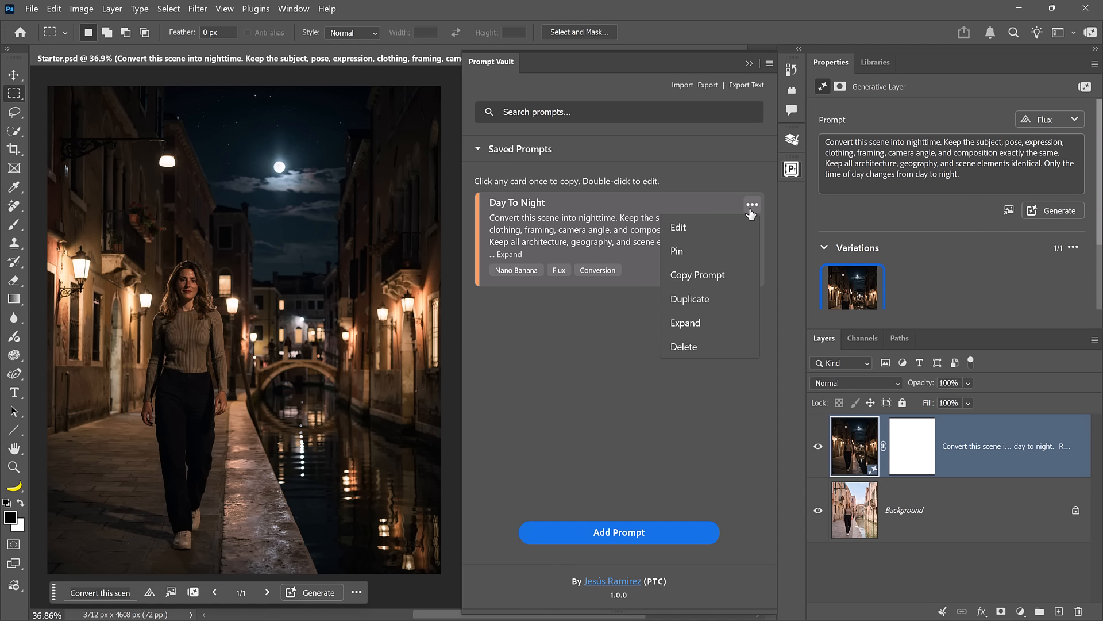
click(744, 294)
click(627, 211)
text(3)
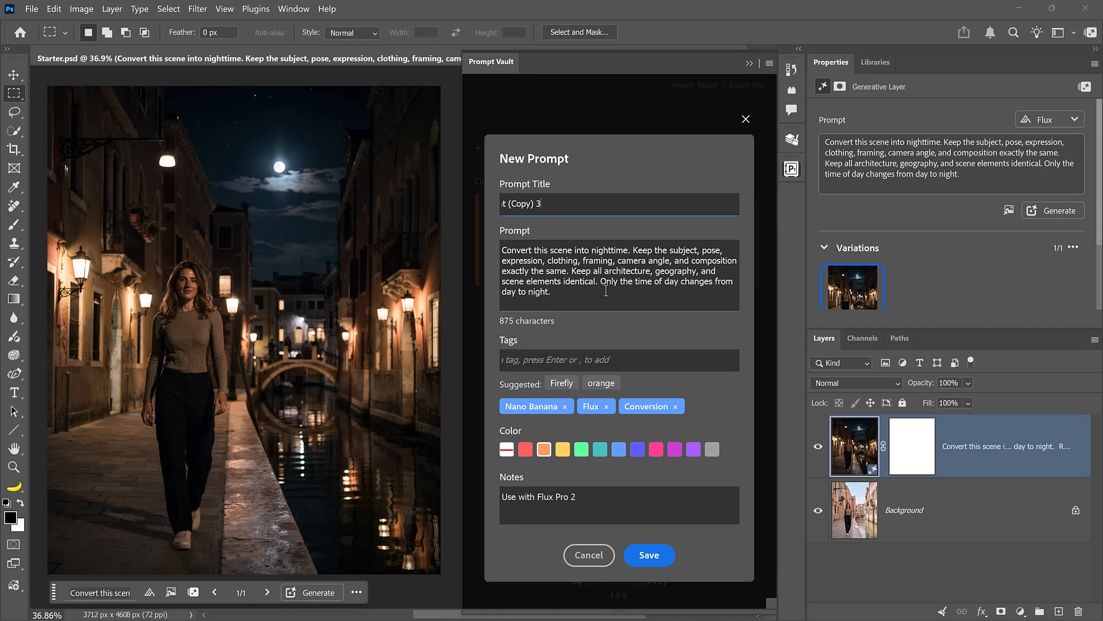
- Append "change" to the copy's prompt text, set its color label to green, and save it
click(606, 292)
text(change)
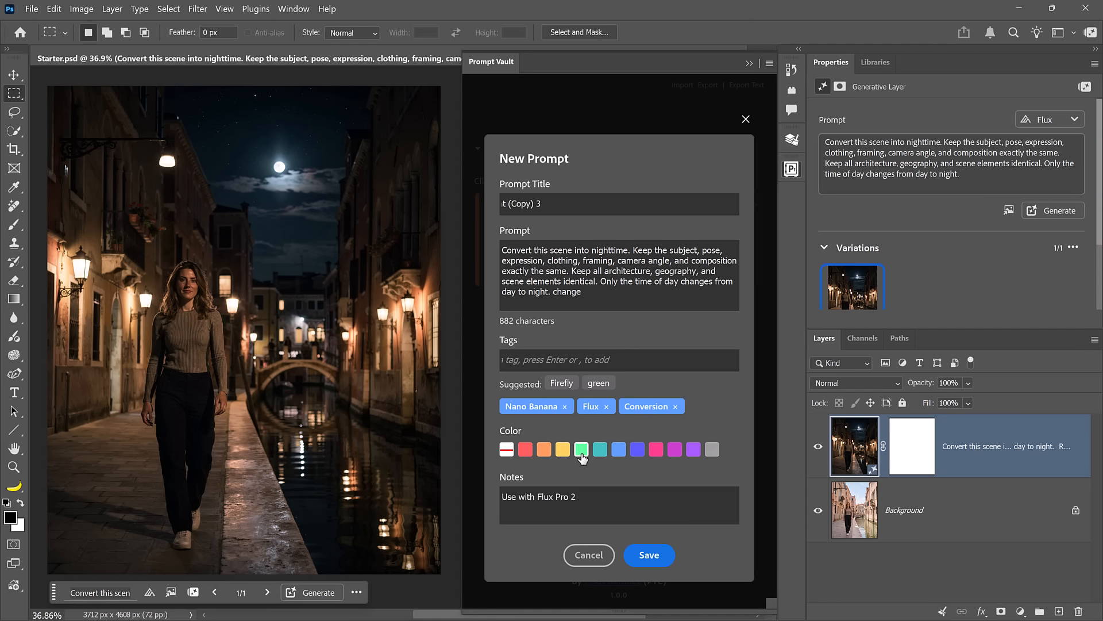
click(650, 553)
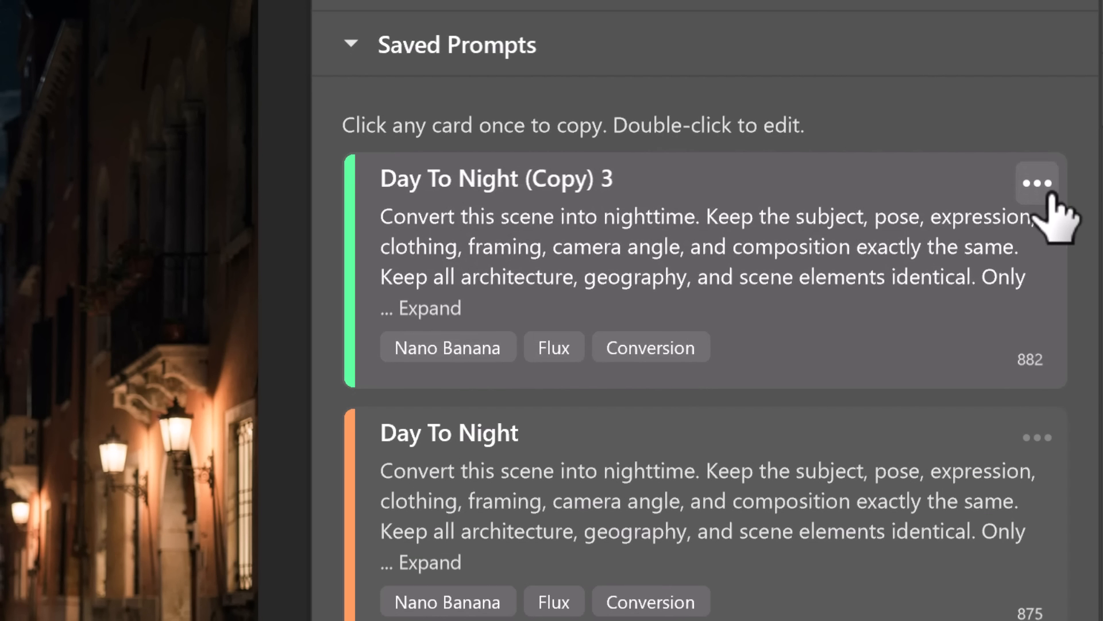
- Delete both saved prompts, first Day To Night (Copy) 3 and then Day To Night
click(1038, 185)
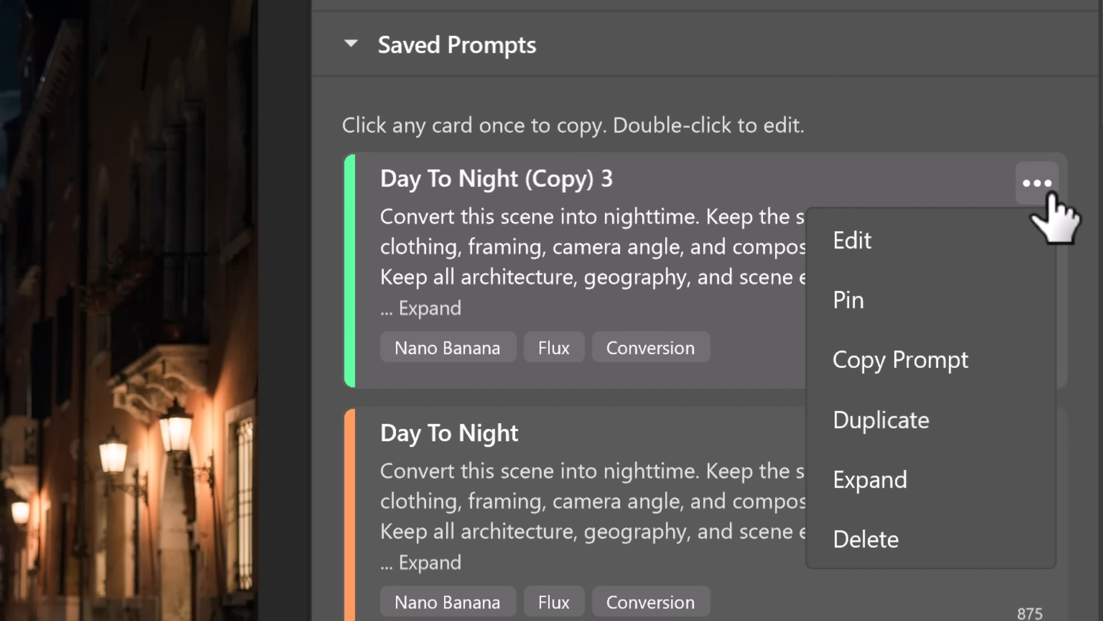
click(1003, 534)
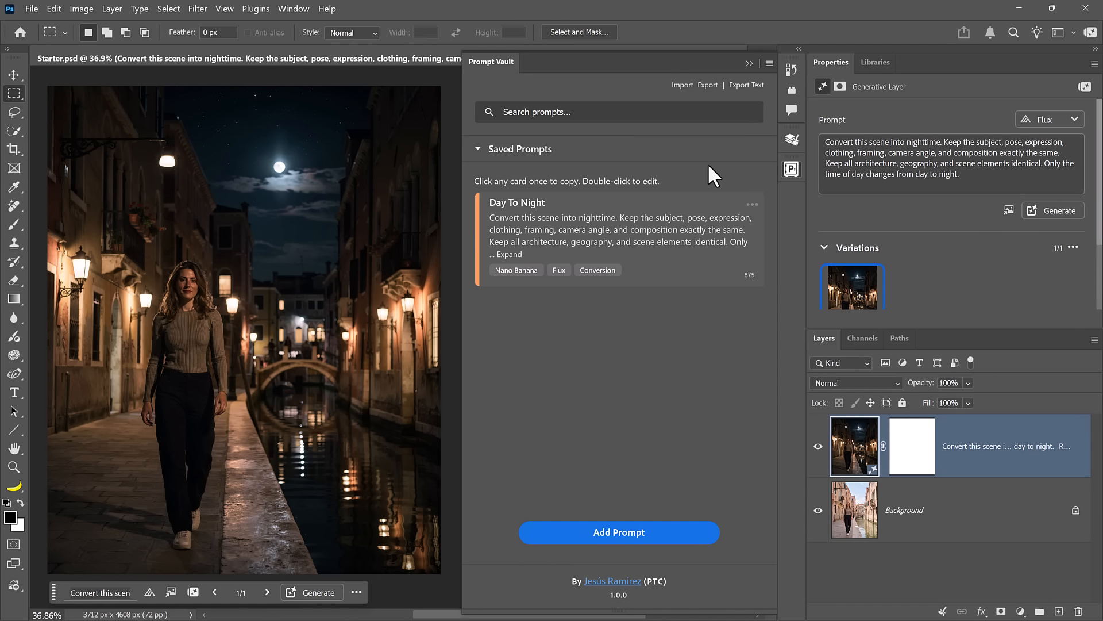
double_click(660, 230)
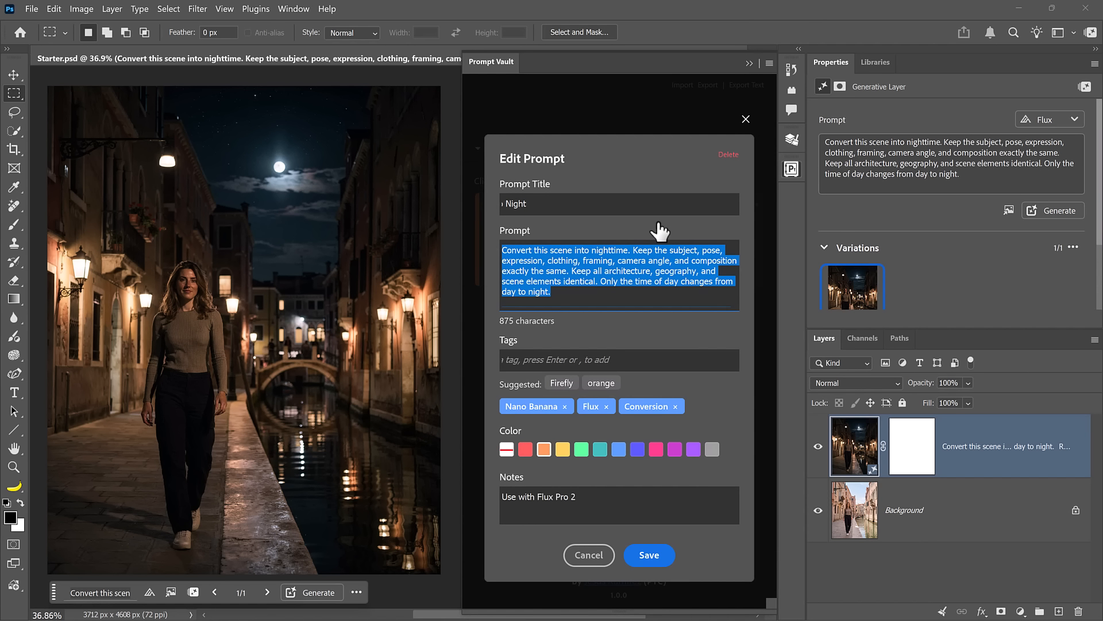
click(729, 154)
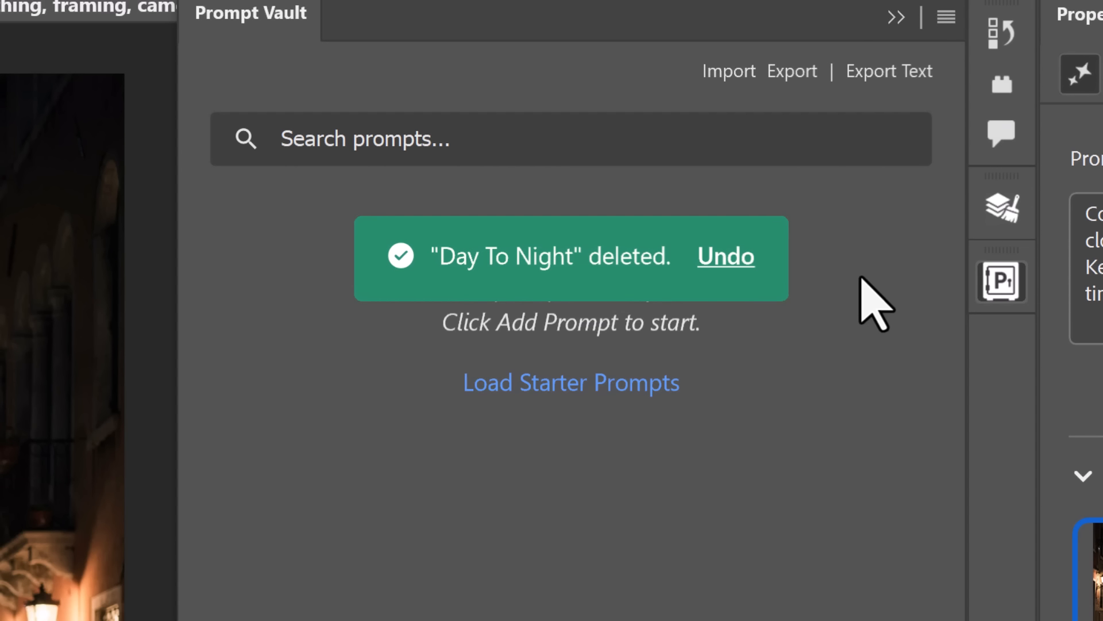
- Load the starter prompts and review their sort options and the Recently Used section
click(575, 384)
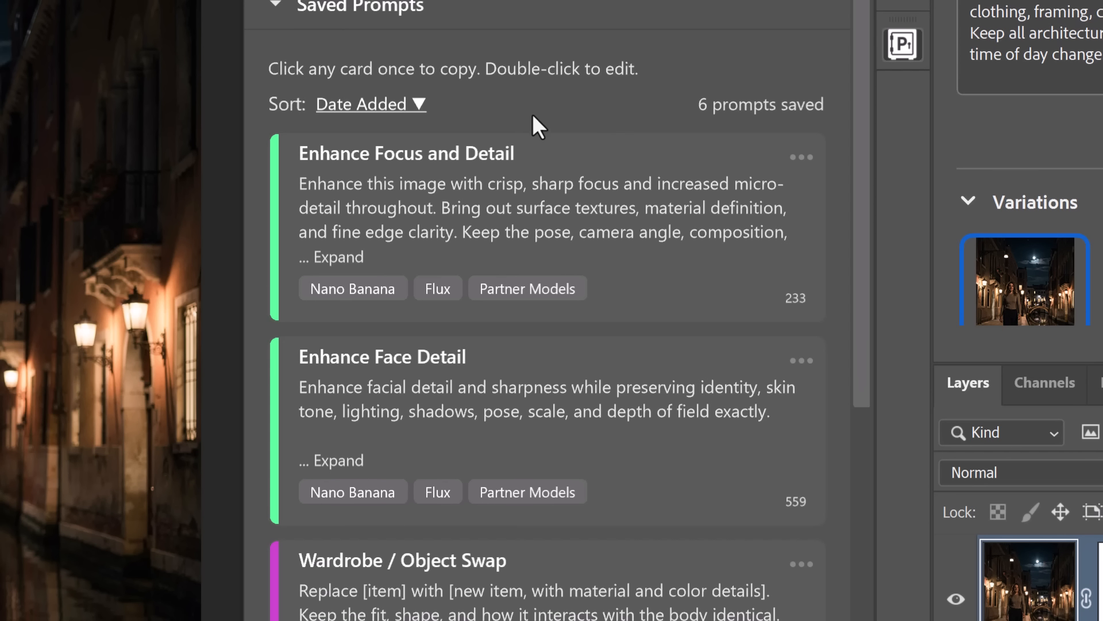
click(421, 105)
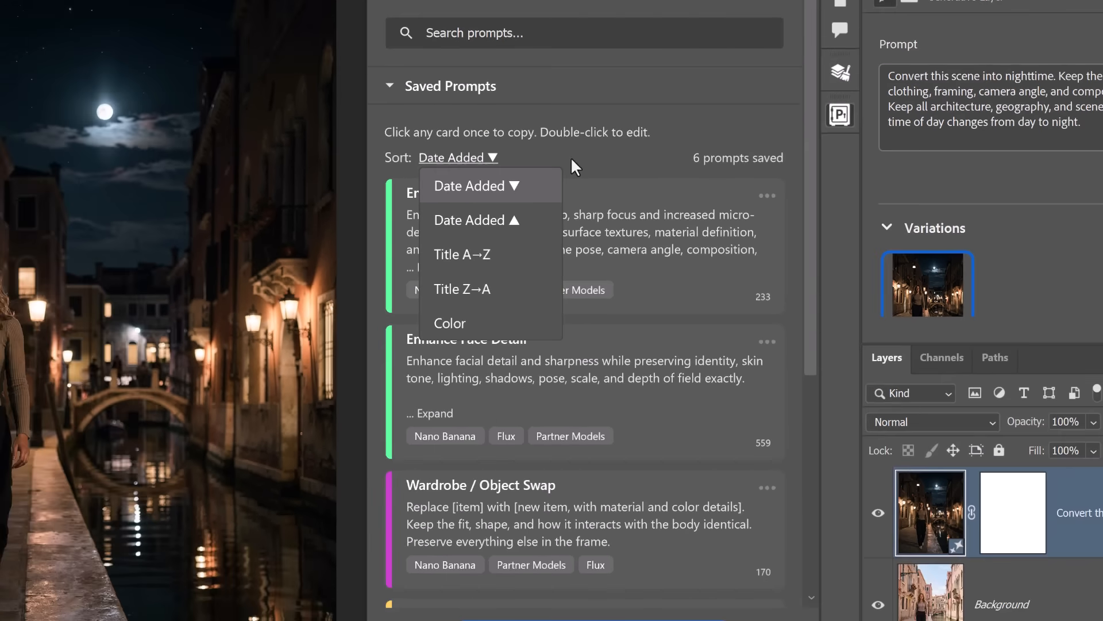
scroll(571, 345, down, 10)
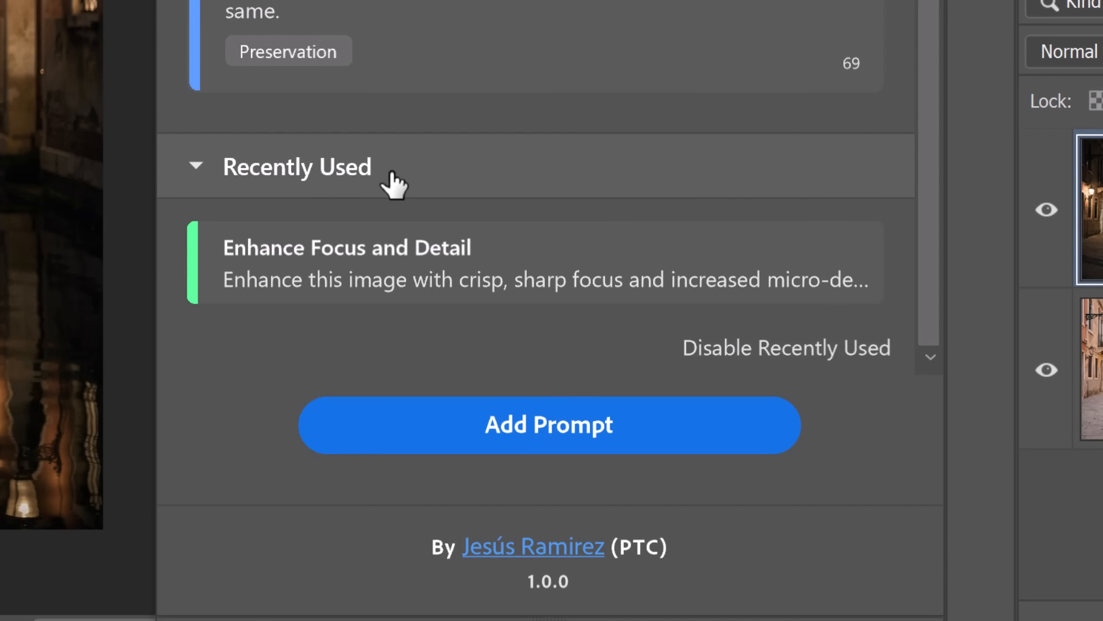
- Copy the Keep Pose and Scale, Relight Scene, and Wardrobe / Object Swap prompts one after another
click(587, 6)
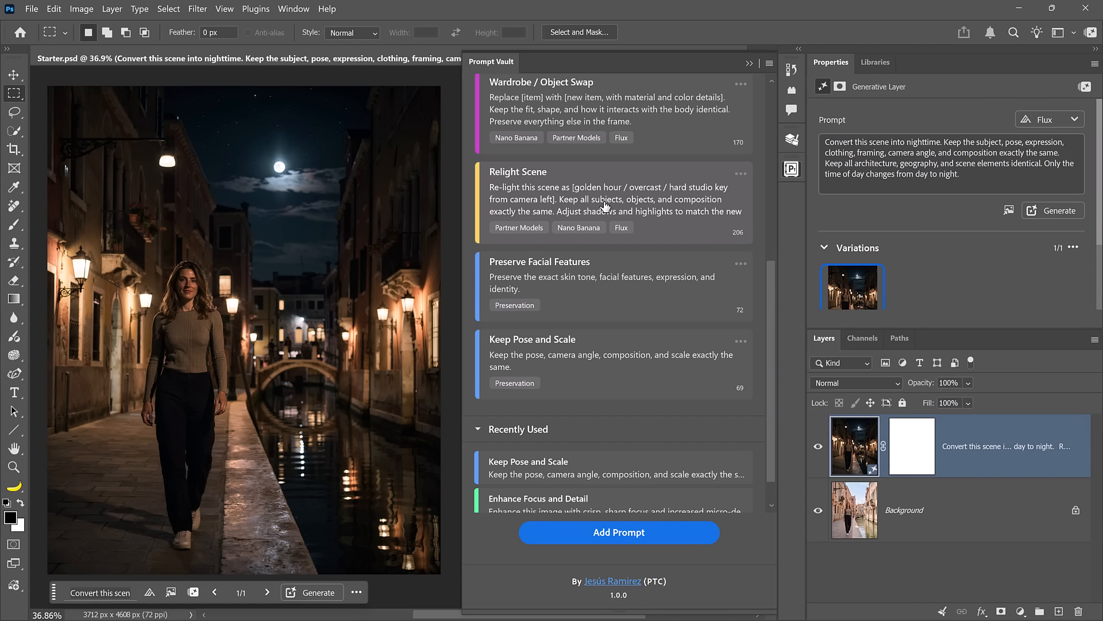
click(605, 206)
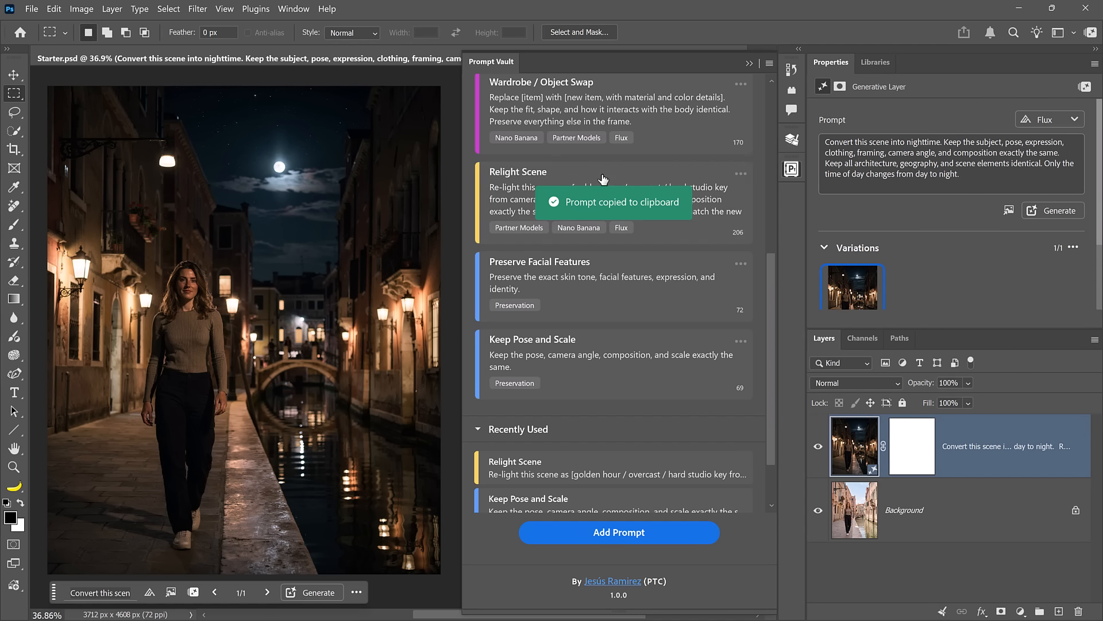
click(608, 111)
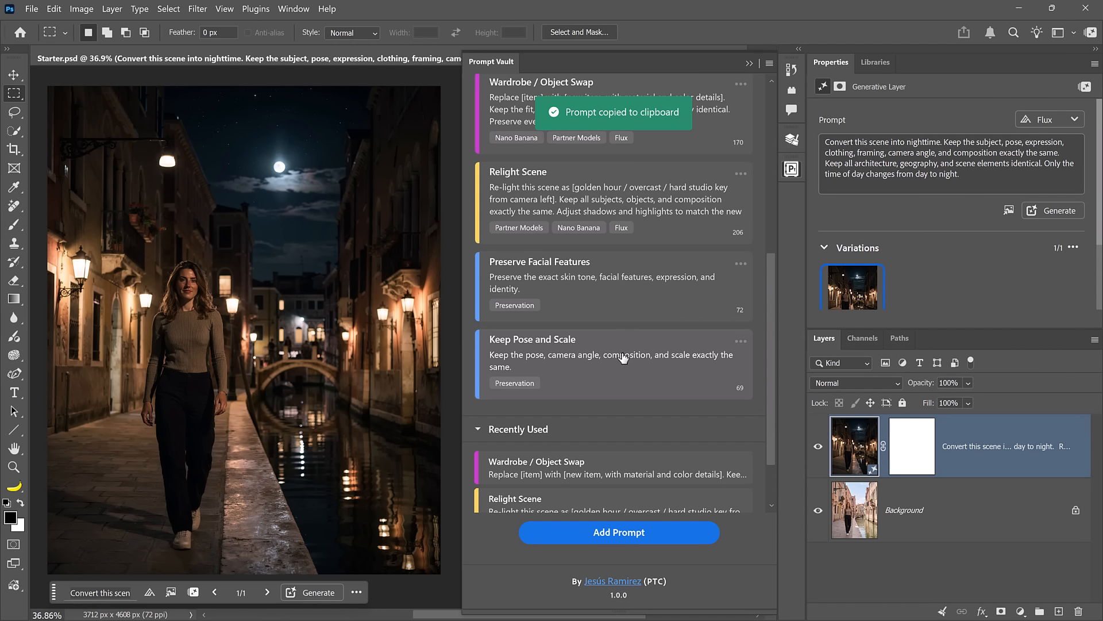
- Collapse the Saved Prompts section and disable the Recently Used list
scroll(624, 358, up, 6)
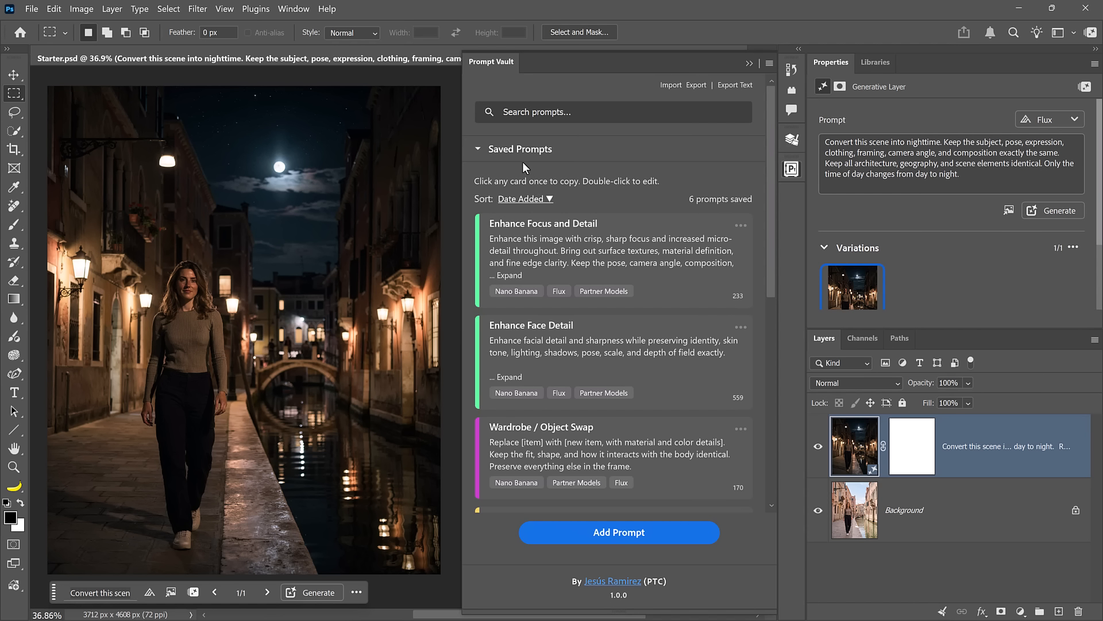
click(502, 151)
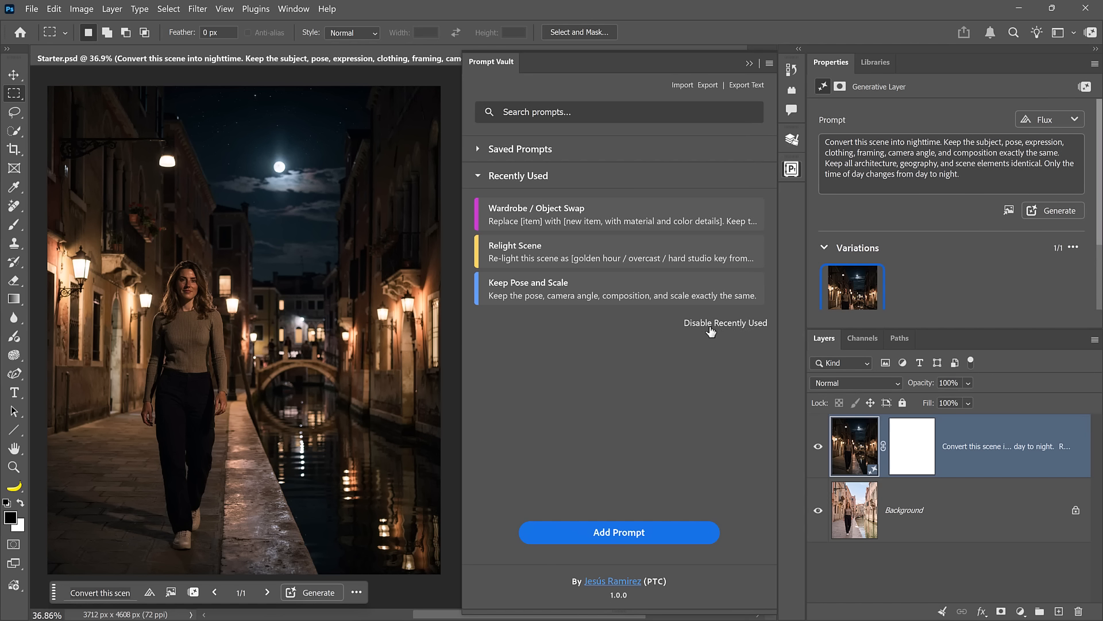
click(737, 323)
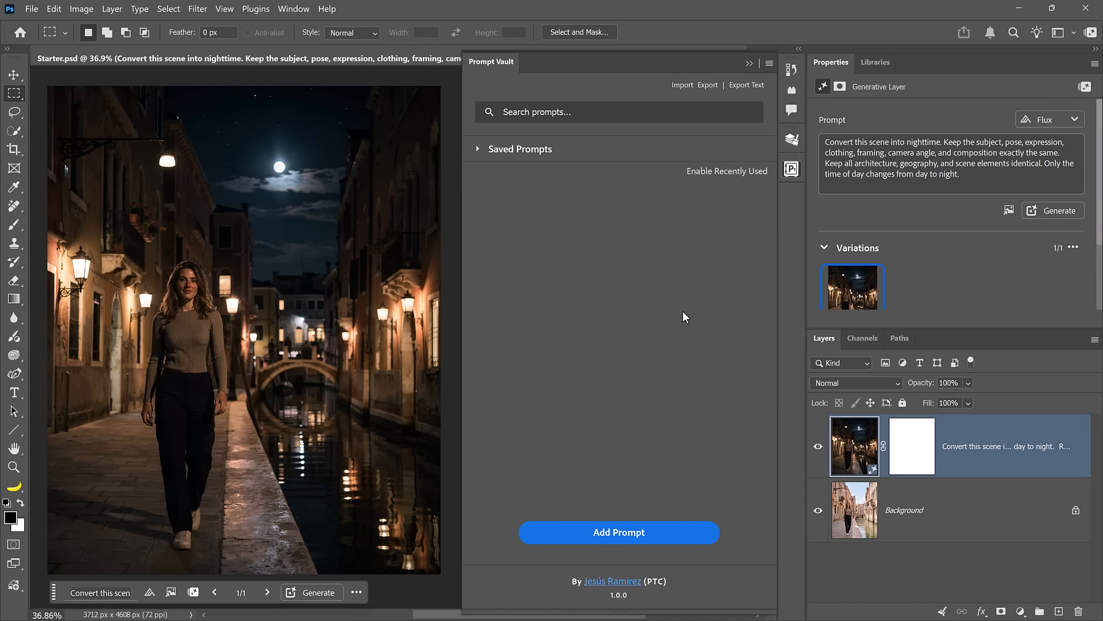
- Expand the Saved Prompts section again and pin the Enhance Focus and Detail prompt
click(480, 151)
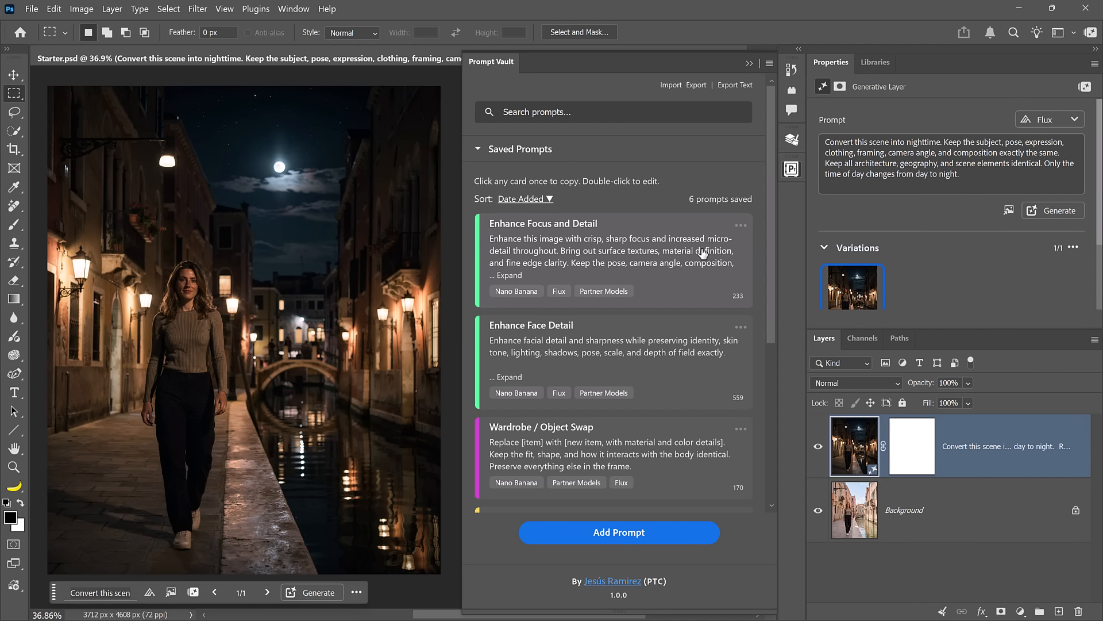
click(740, 227)
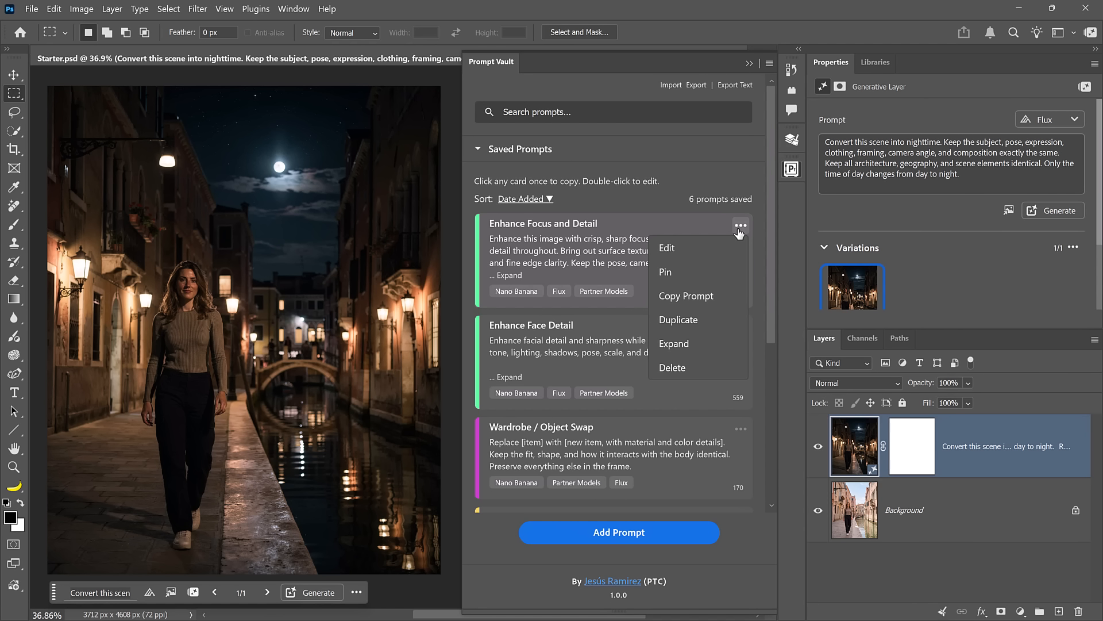
click(728, 279)
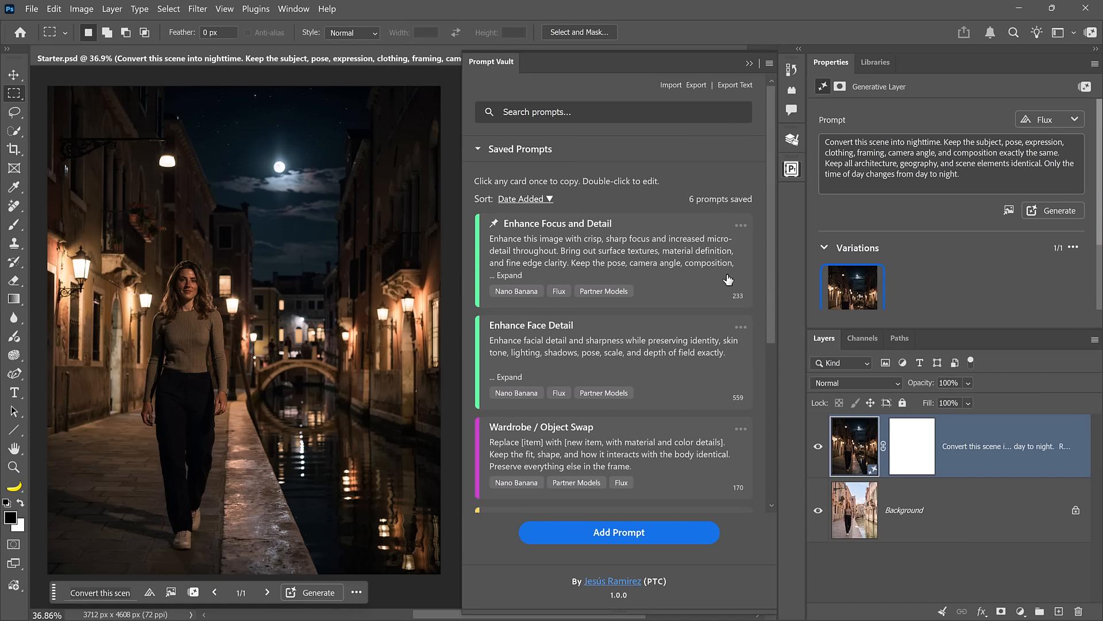